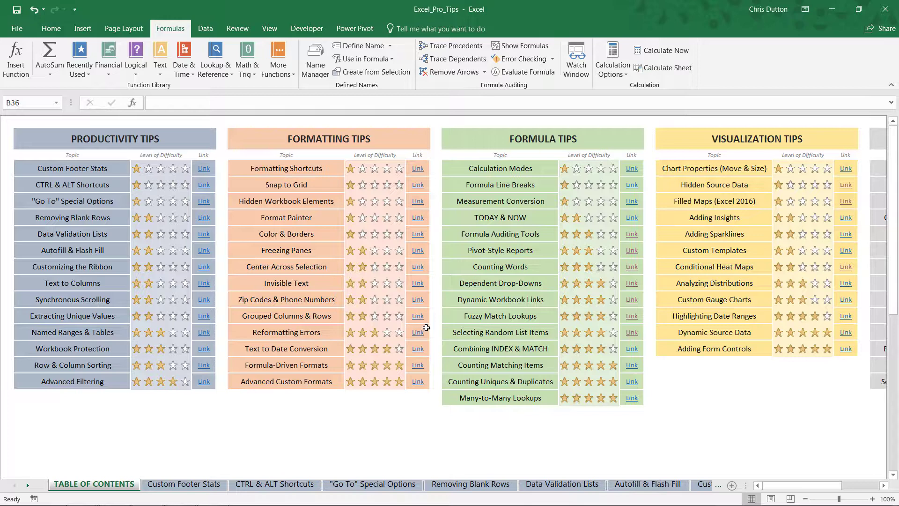
Step: Open the Selecting Random List Items sheet showing the LIST A and LIST B words
{"action": "left_click", "coordinate": [500, 333]}
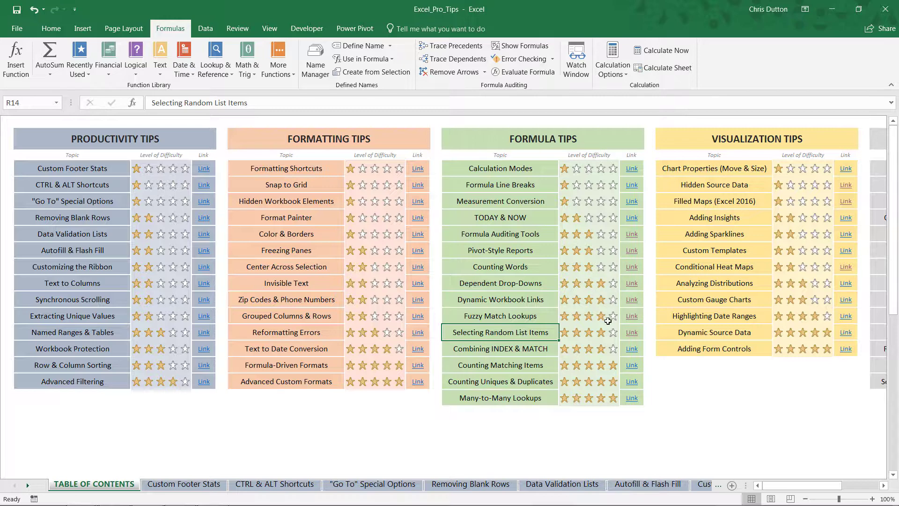
{"action": "left_click", "coordinate": [632, 332]}
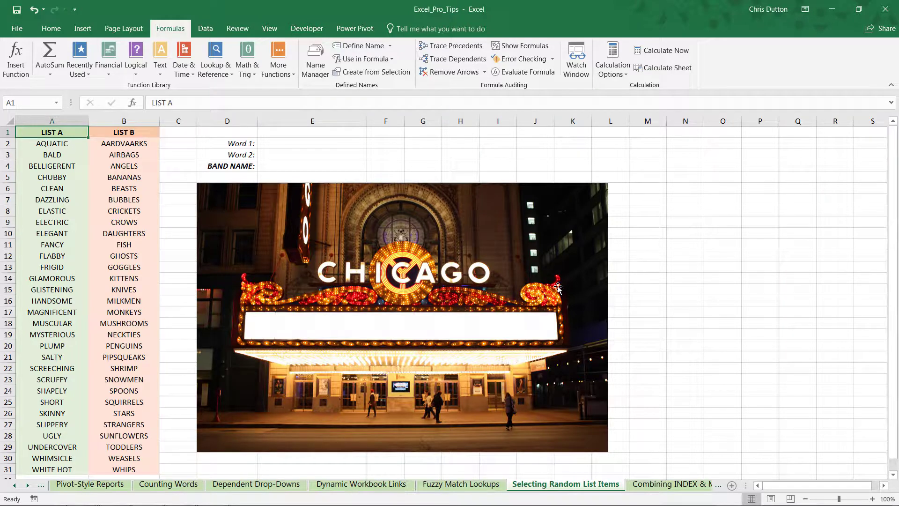
{"action": "scroll", "coordinate": [164, 295], "scroll_direction": "down", "scroll_amount": 2}
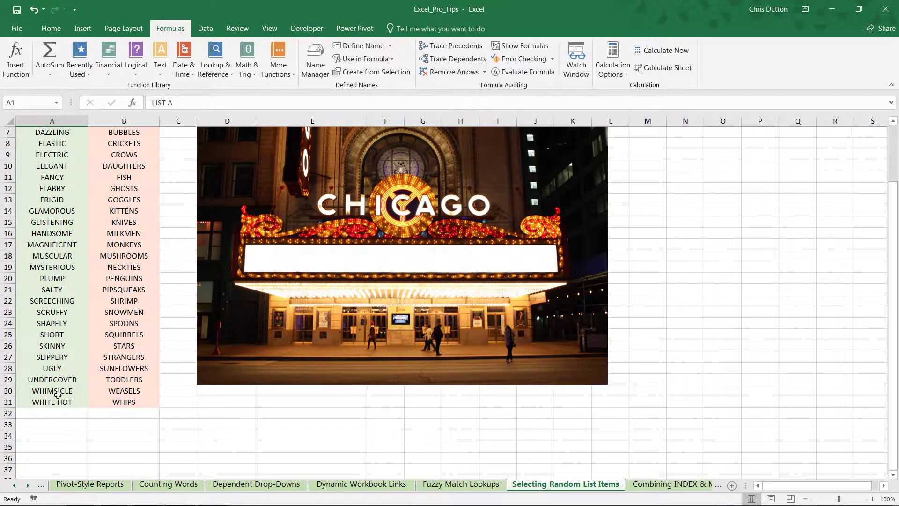
{"action": "scroll", "coordinate": [135, 396], "scroll_direction": "up", "scroll_amount": 2}
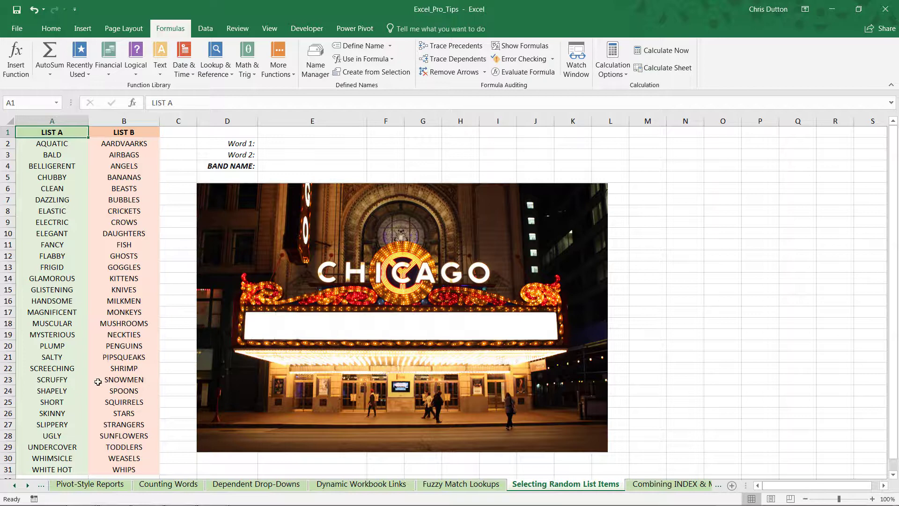
Step: Check the empty Word 1, Word 2 and BAND NAME cells (E2–E4), ending in E2
{"action": "left_click", "coordinate": [297, 146]}
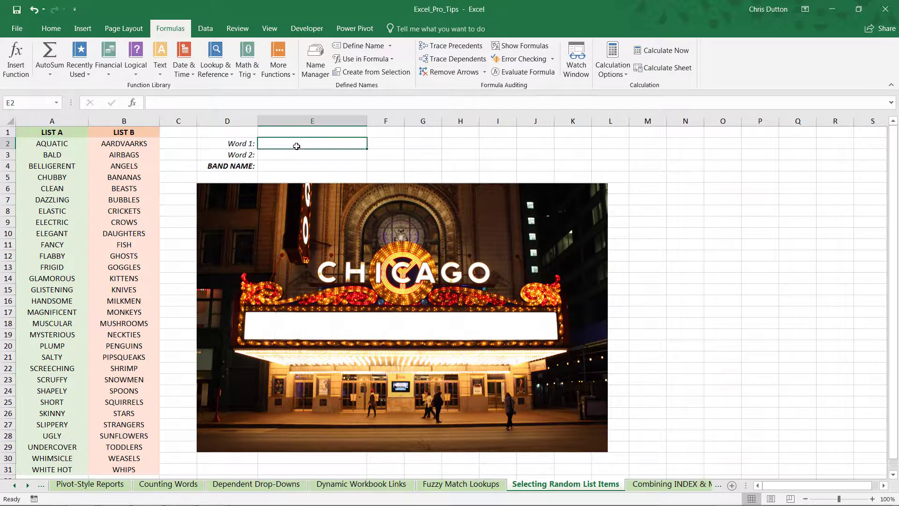
{"action": "left_click", "coordinate": [295, 156]}
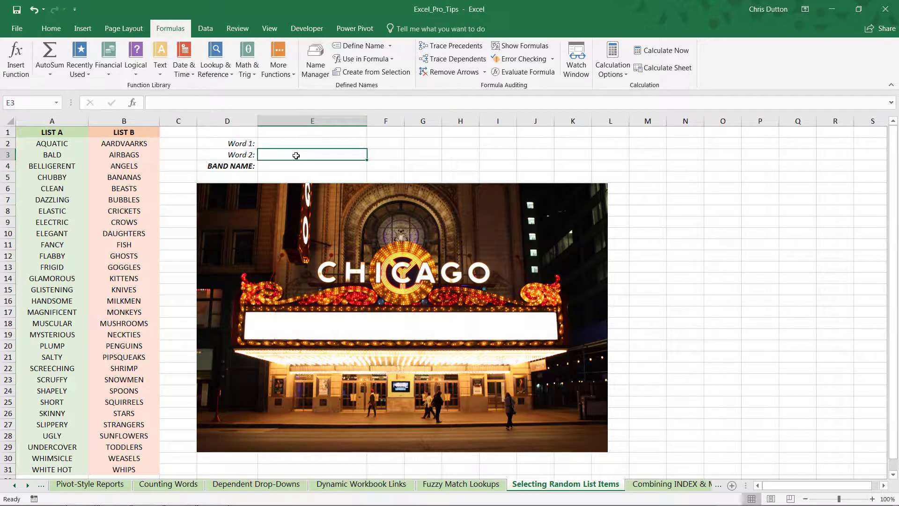
{"action": "left_click", "coordinate": [293, 166]}
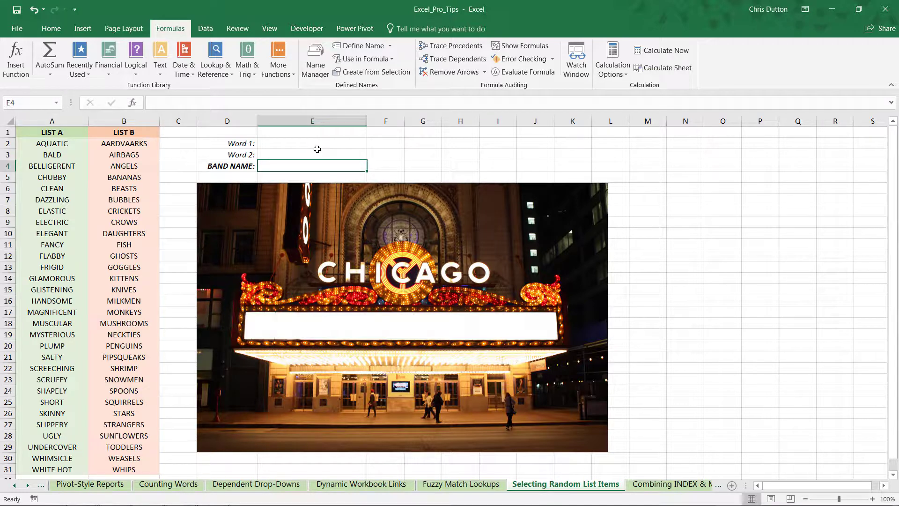
{"action": "left_click", "coordinate": [314, 145]}
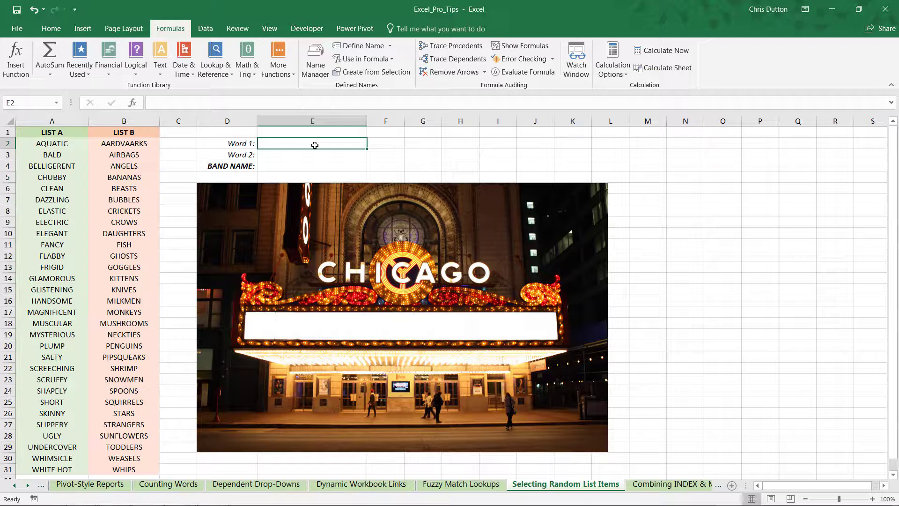
Step: Enter =OFFSET($A$1,RANDBETWEEN(1,30),0) in E2 to pick a random LIST A word
{"action": "type", "text": "=O"}
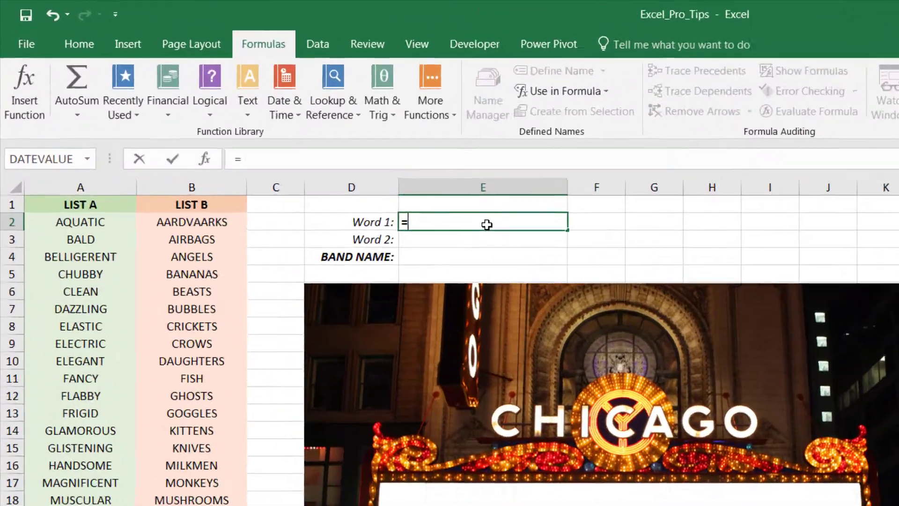
{"action": "type", "text": "FF"}
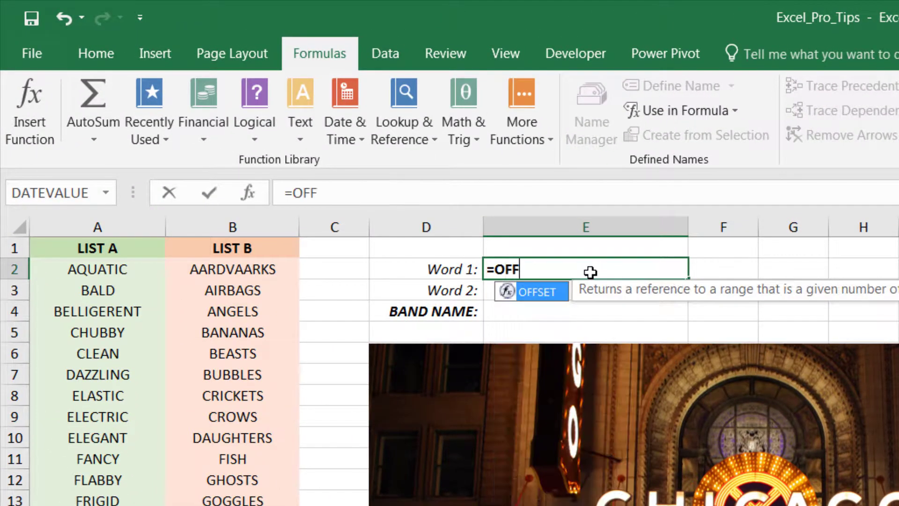
{"action": "type", "text": "SET("}
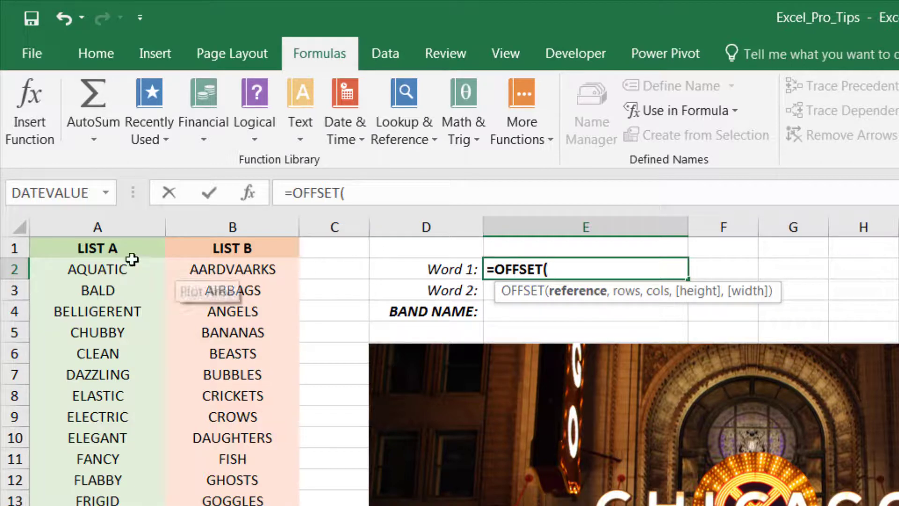
{"action": "left_click", "coordinate": [69, 247]}
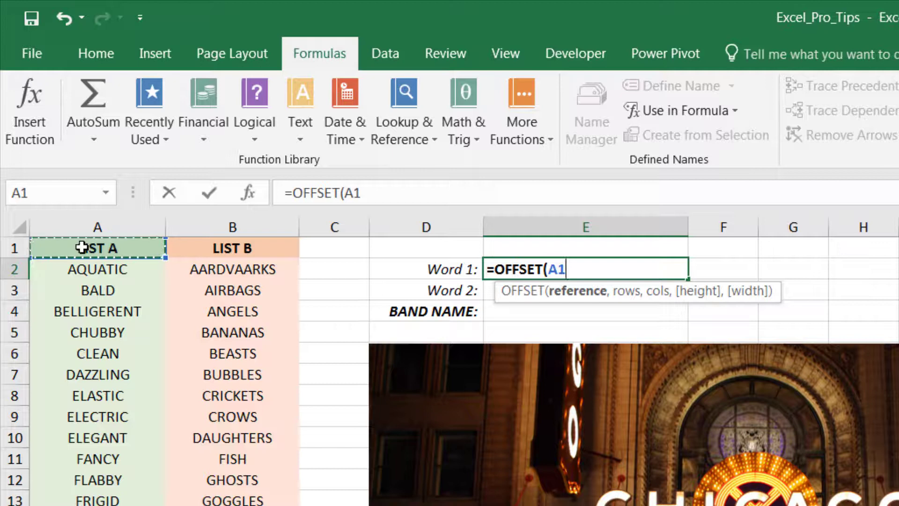
{"action": "key", "text": "F4"}
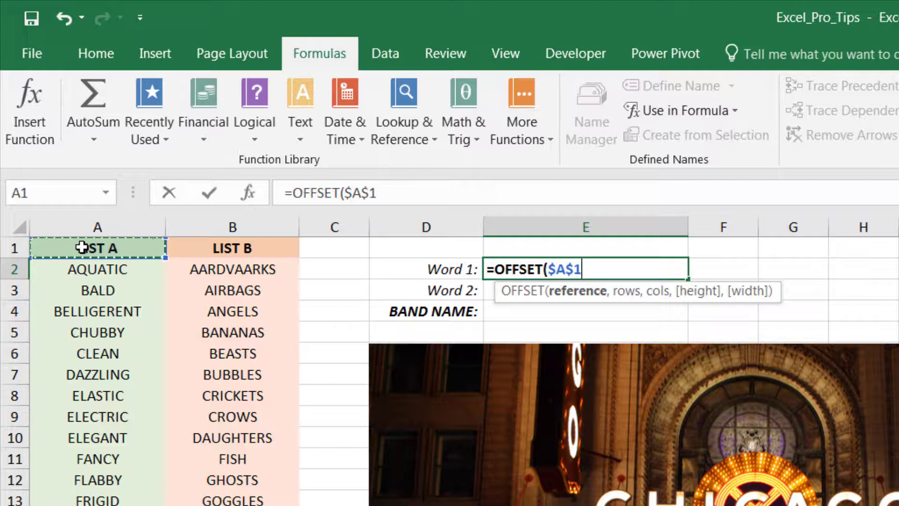
{"action": "type", "text": ","}
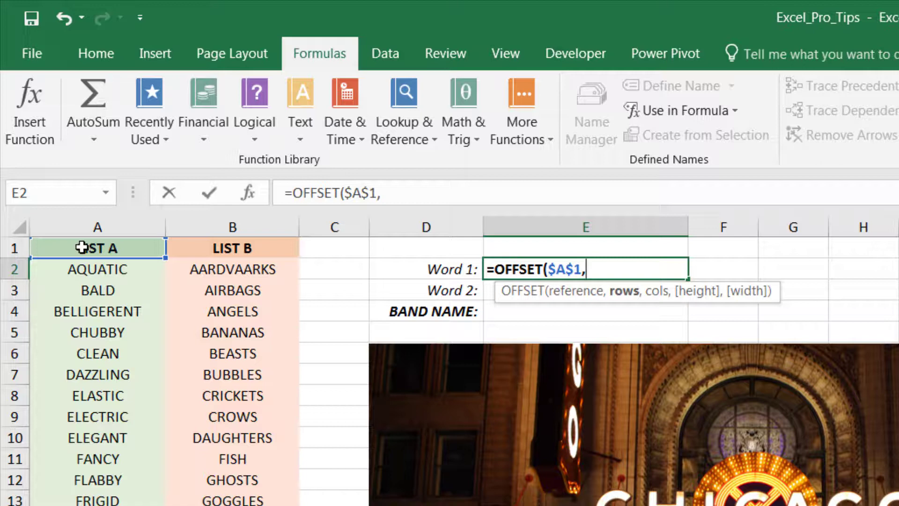
{"action": "type", "text": "RAND"}
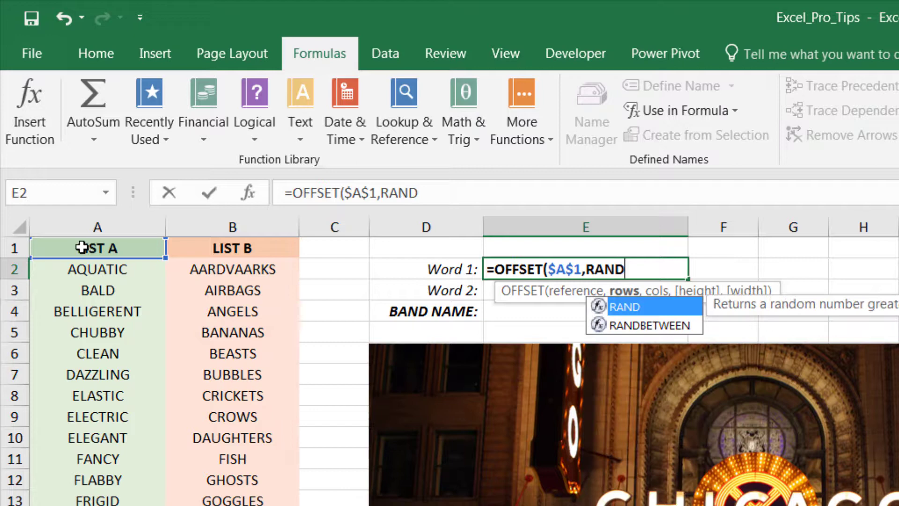
{"action": "type", "text": "BETWE"}
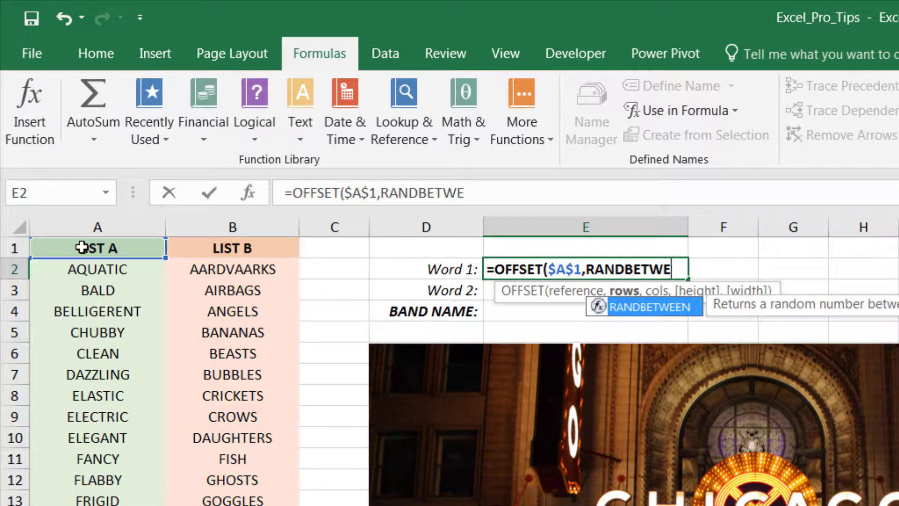
{"action": "type", "text": "EN("}
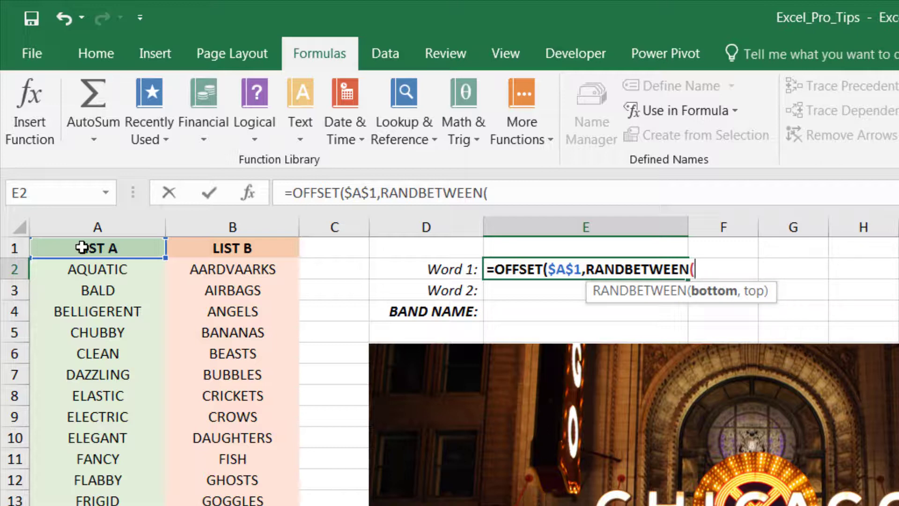
{"action": "type", "text": "1"}
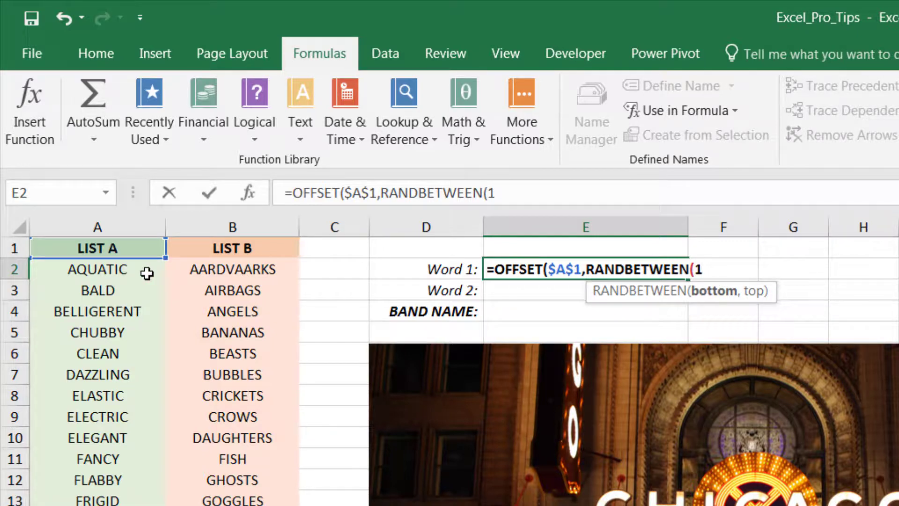
{"action": "type", "text": ","}
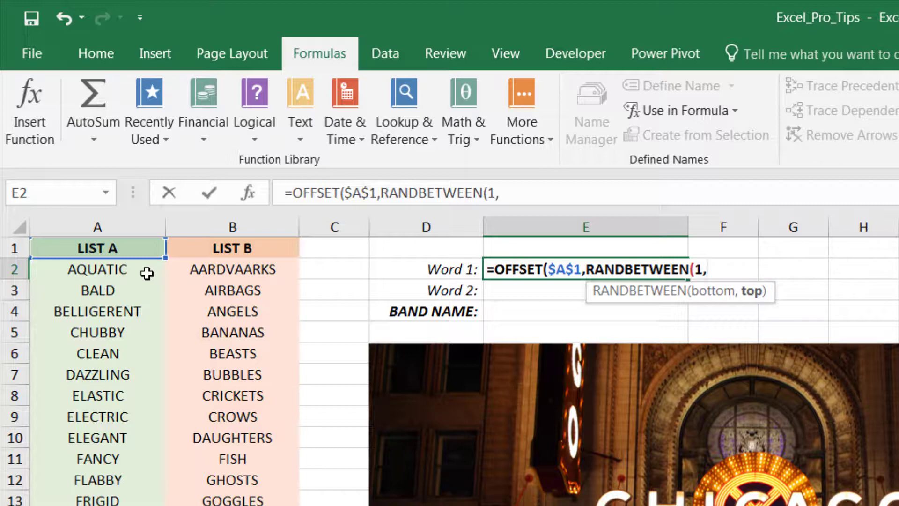
{"action": "type", "text": "30"}
{"action": "scroll", "coordinate": [134, 330], "scroll_direction": "down", "scroll_amount": 2}
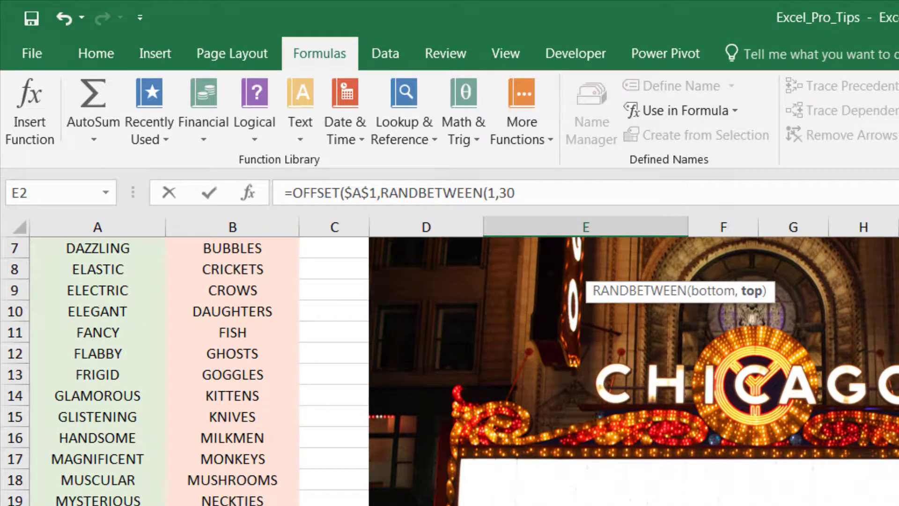
{"action": "scroll", "coordinate": [134, 330], "scroll_direction": "up", "scroll_amount": 2}
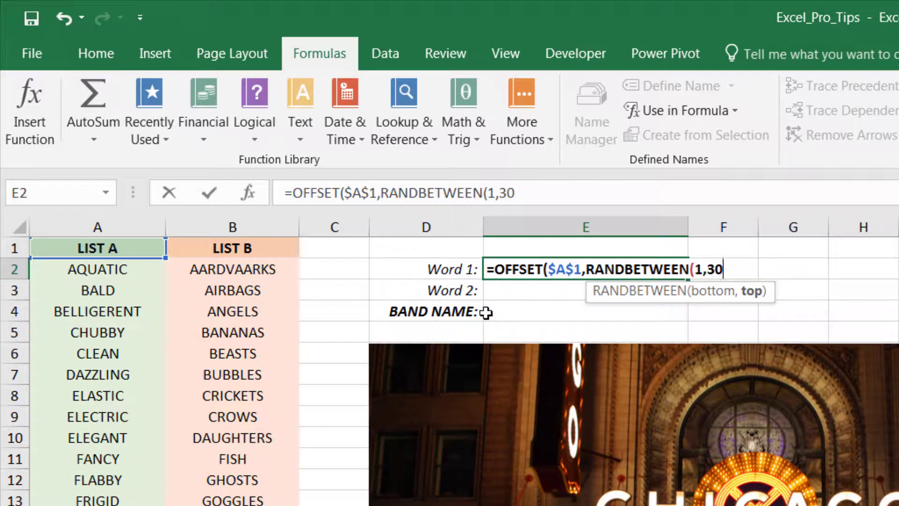
{"action": "type", "text": "),"}
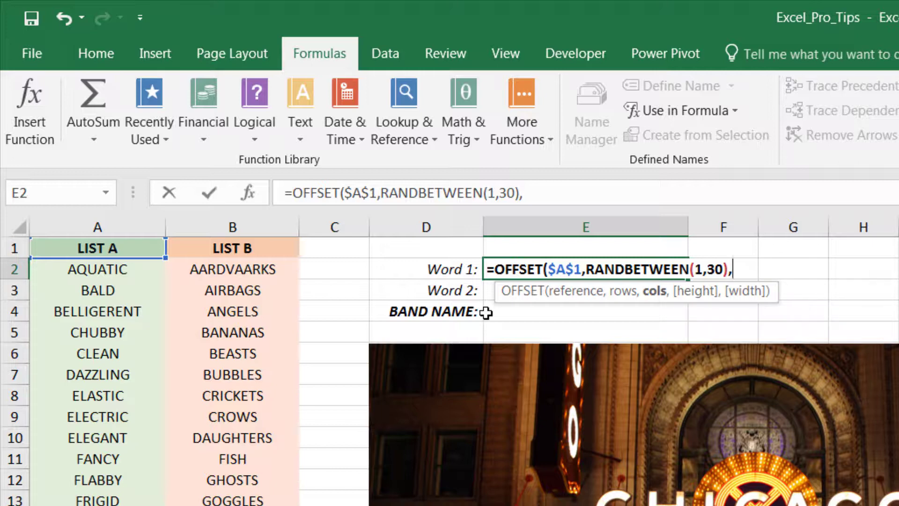
{"action": "type", "text": "0"}
{"action": "type", "text": ")"}
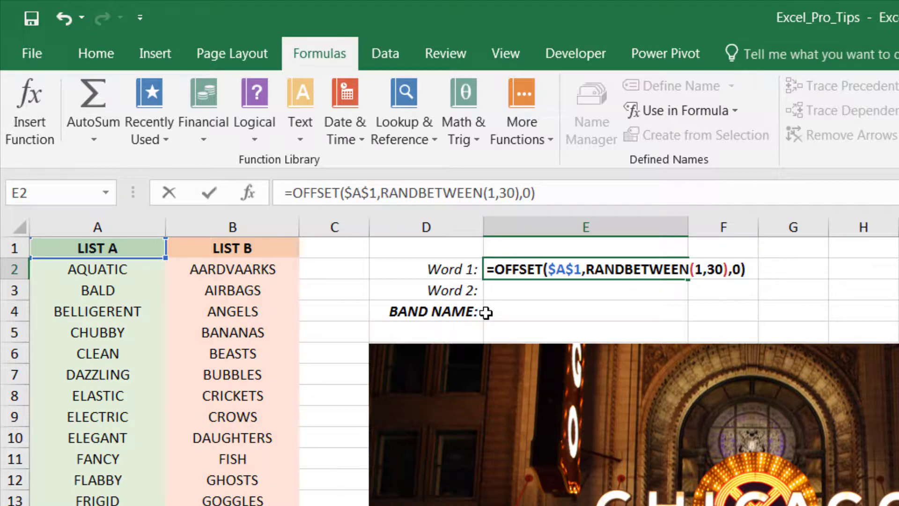
{"action": "key", "text": "Return"}
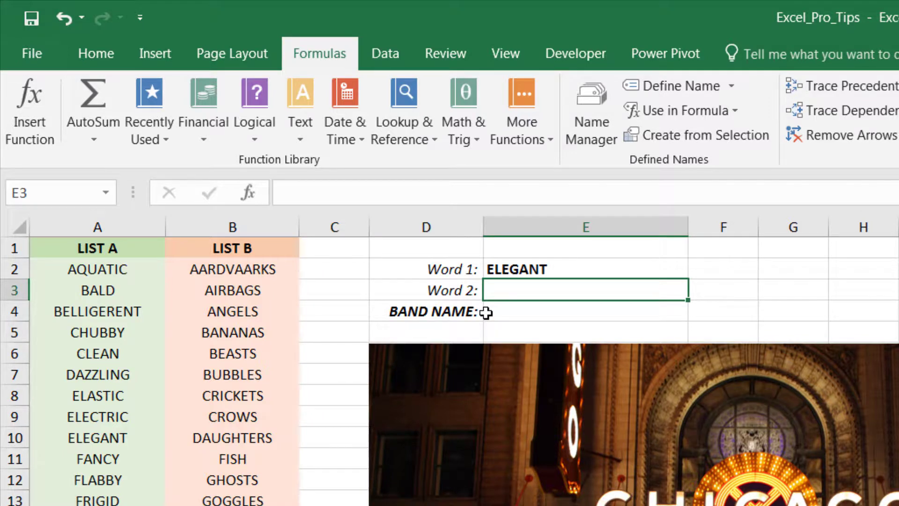
Step: Copy the Word 1 formula into E3 and change its anchor to $B$1 for LIST B
{"action": "key", "text": "Up"}
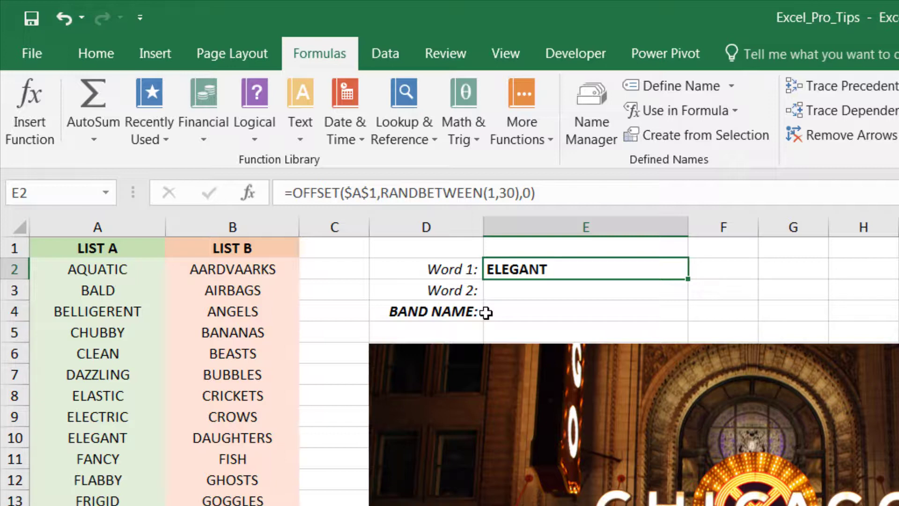
{"action": "key", "text": "ctrl+c"}
{"action": "key", "text": "Down"}
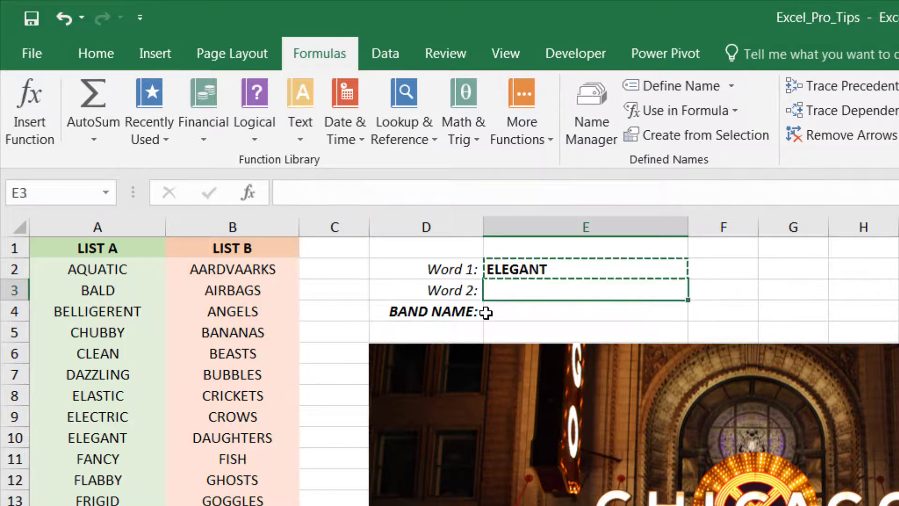
{"action": "key", "text": "ctrl+v"}
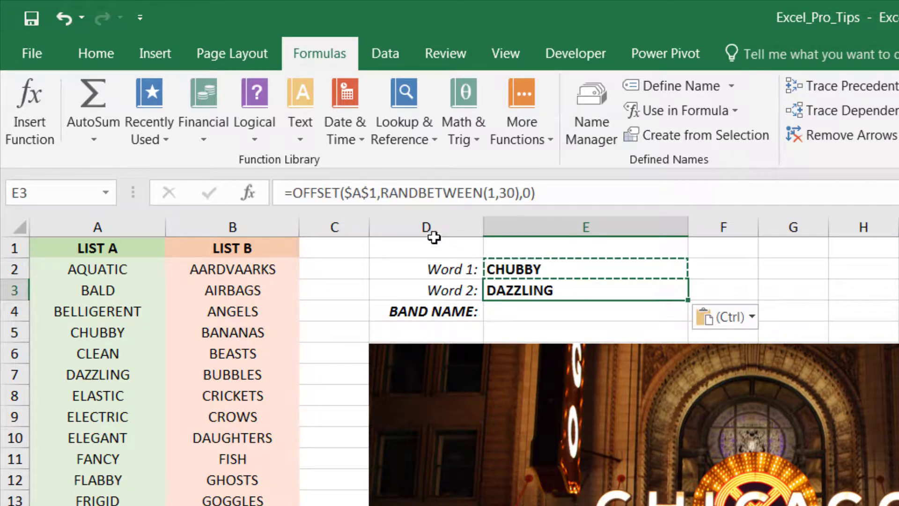
{"action": "left_click", "coordinate": [361, 193]}
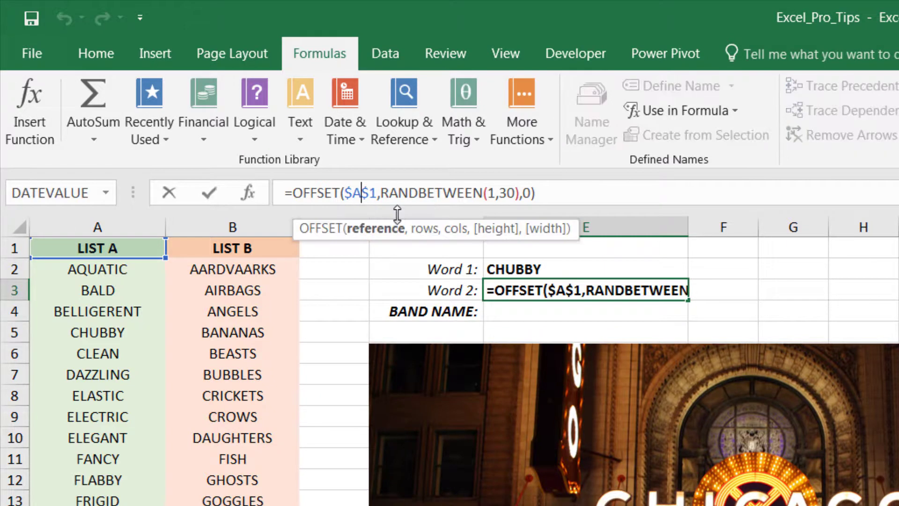
{"action": "key", "text": "BackSpace"}
{"action": "type", "text": "B"}
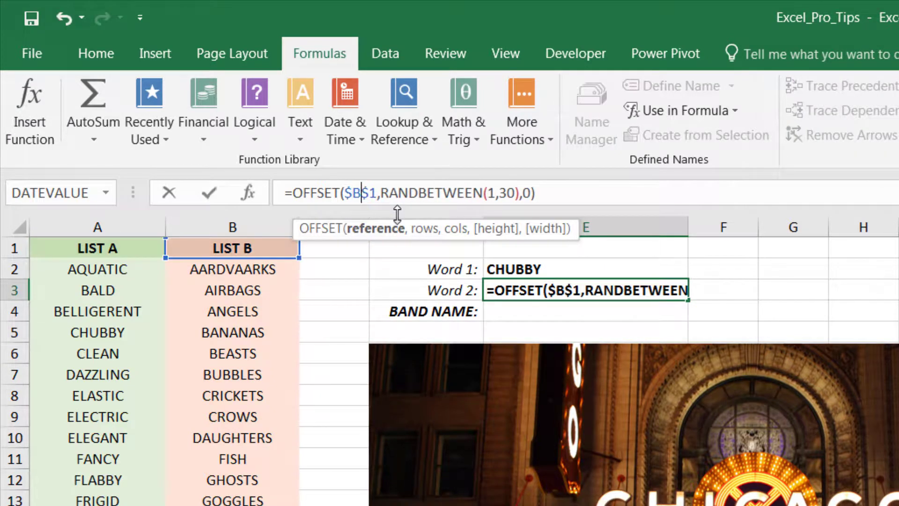
{"action": "key", "text": "Return"}
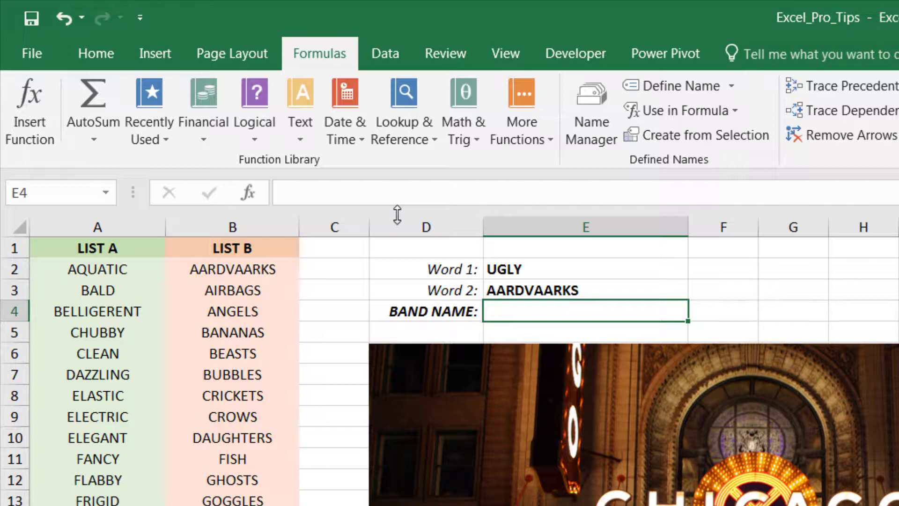
Step: Enter ="THE "&E2&" "&E3 in E4 to build the band name
{"action": "type", "text": "="}
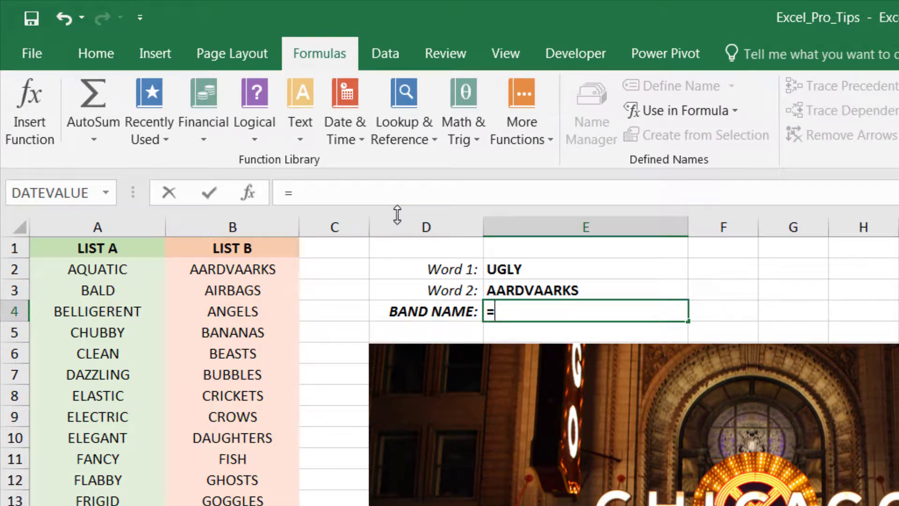
{"action": "type", "text": "\"THE \""}
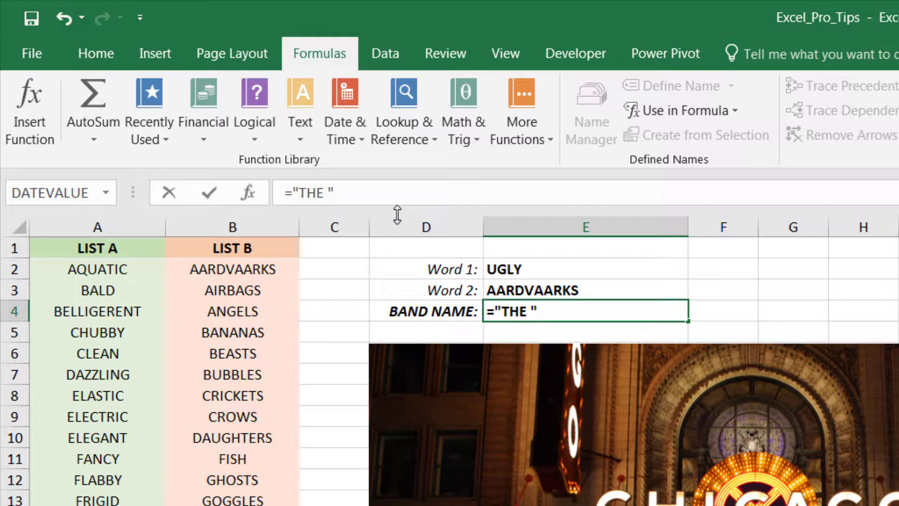
{"action": "type", "text": "&"}
{"action": "left_click", "coordinate": [555, 267]}
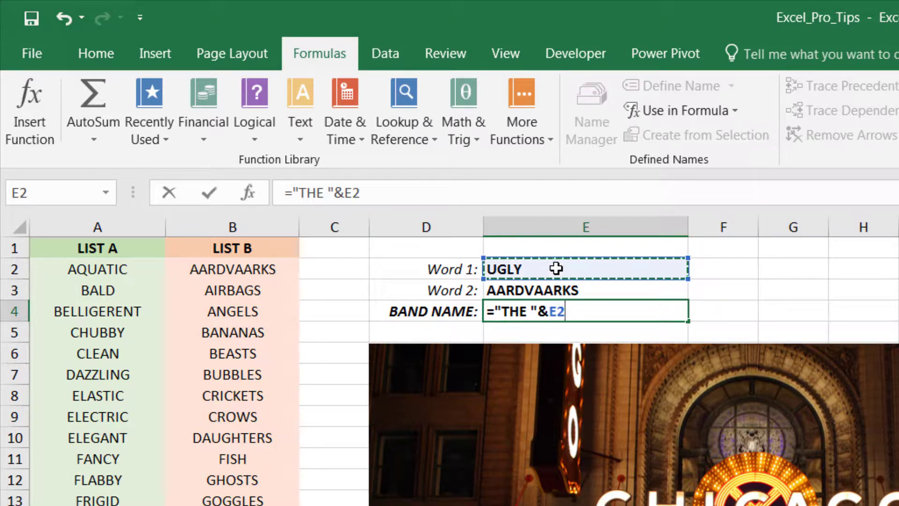
{"action": "type", "text": "&\" \""}
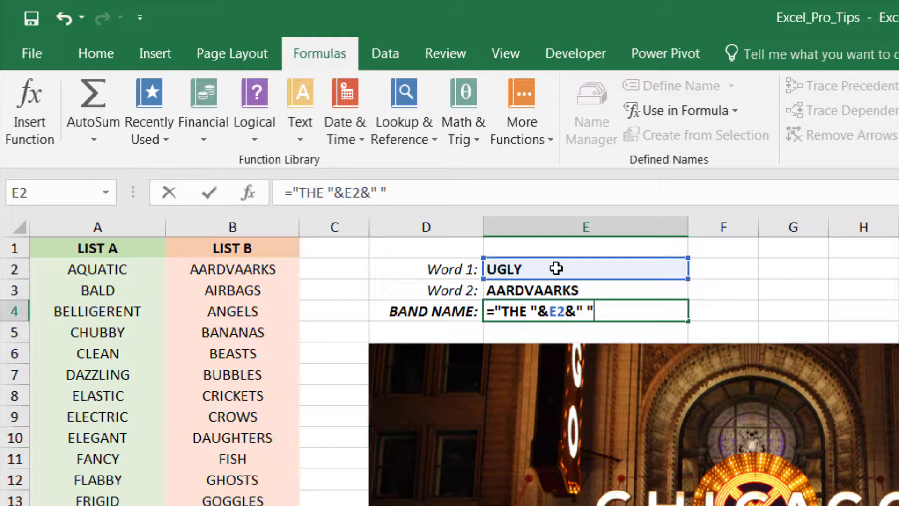
{"action": "type", "text": "&"}
{"action": "left_click", "coordinate": [557, 282]}
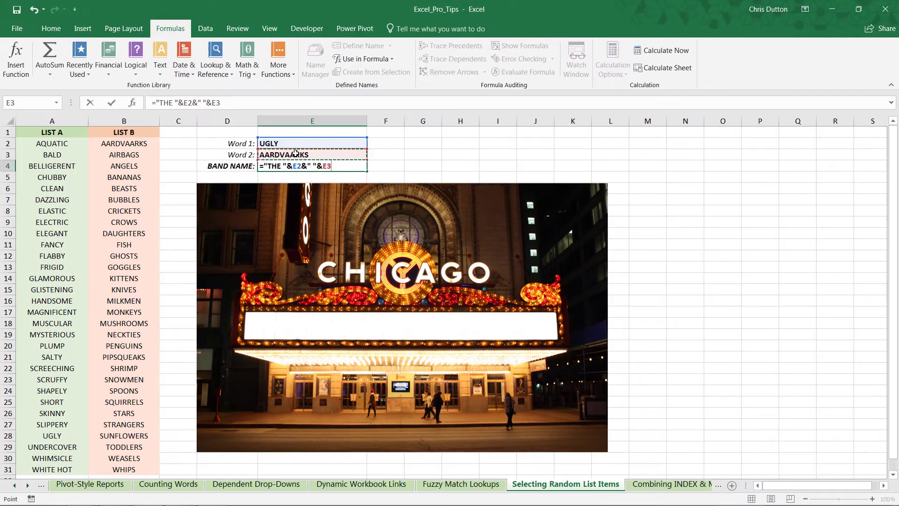
{"action": "key", "text": "Return"}
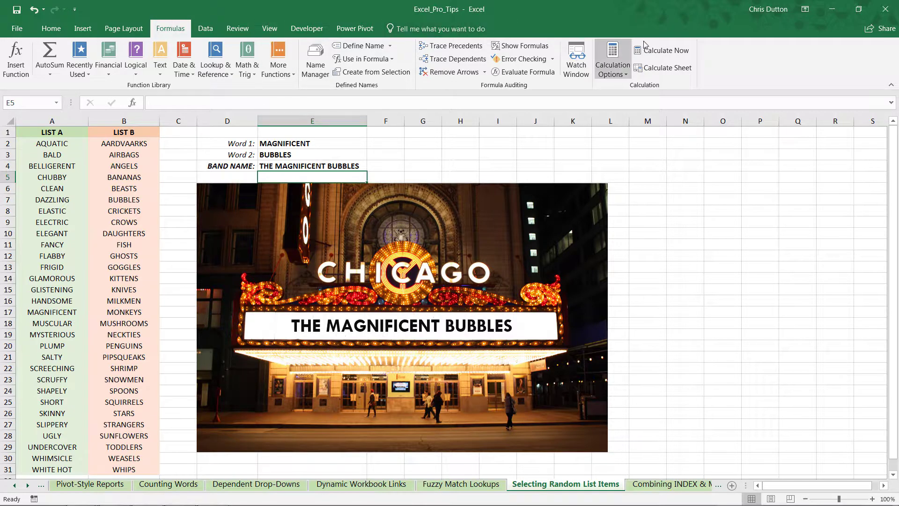
Step: Use Calculate Now four times until the band name reads THE FLABBY SQUIRRELS
{"action": "left_click", "coordinate": [668, 51]}
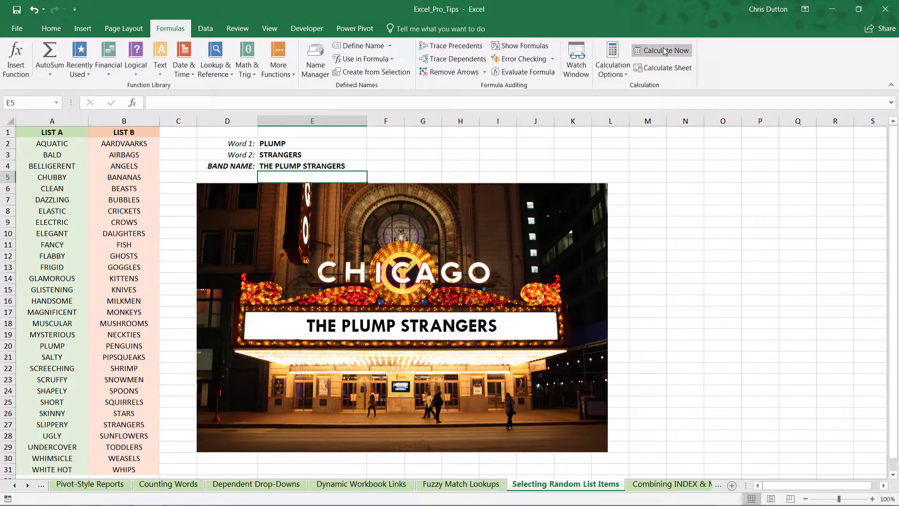
{"action": "left_click", "coordinate": [665, 51]}
{"action": "left_click", "coordinate": [665, 50]}
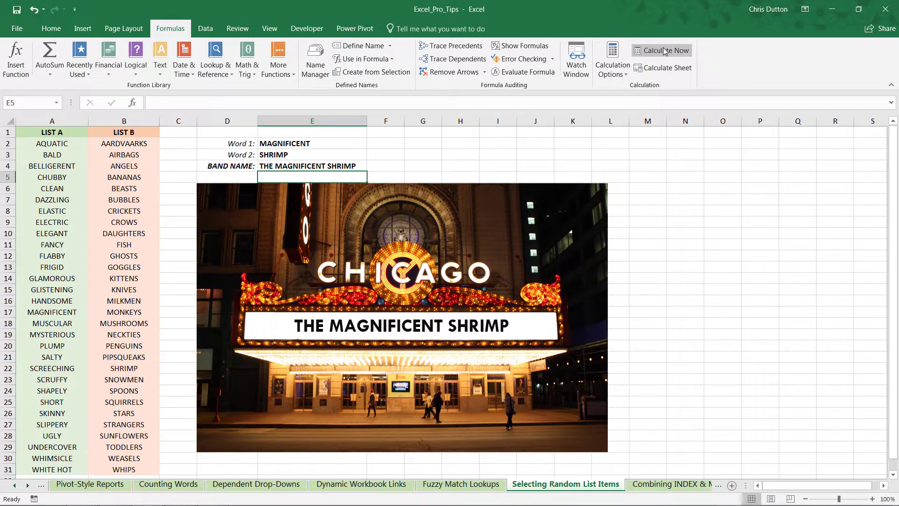
{"action": "left_click", "coordinate": [665, 51]}
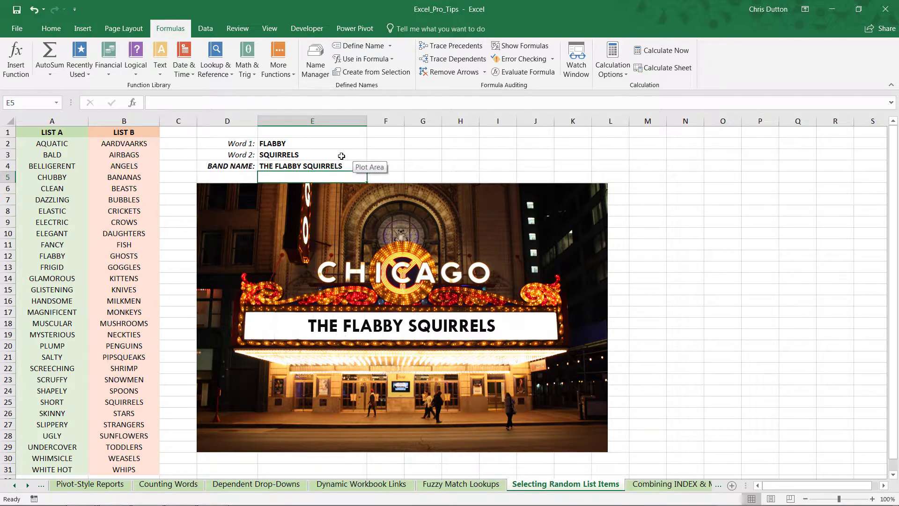
{"action": "scroll", "coordinate": [55, 206], "scroll_direction": "down", "scroll_amount": 2}
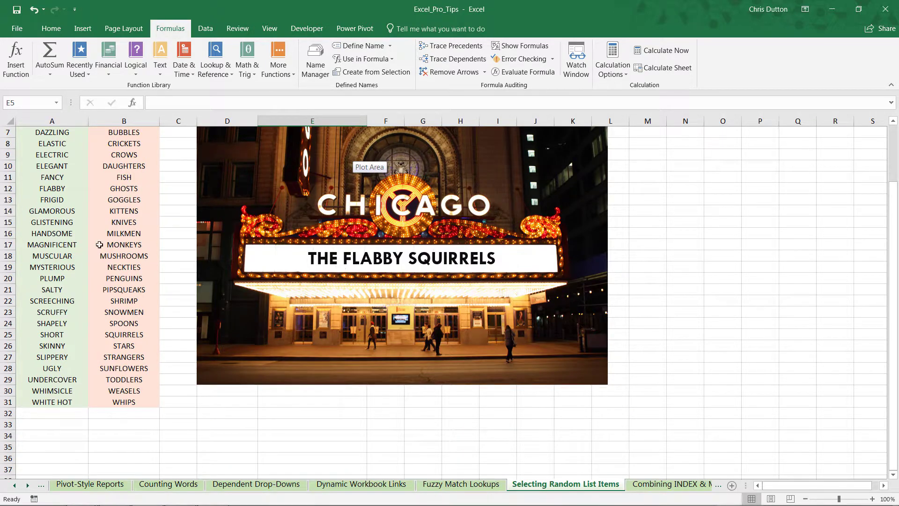
{"action": "scroll", "coordinate": [148, 270], "scroll_direction": "up", "scroll_amount": 2}
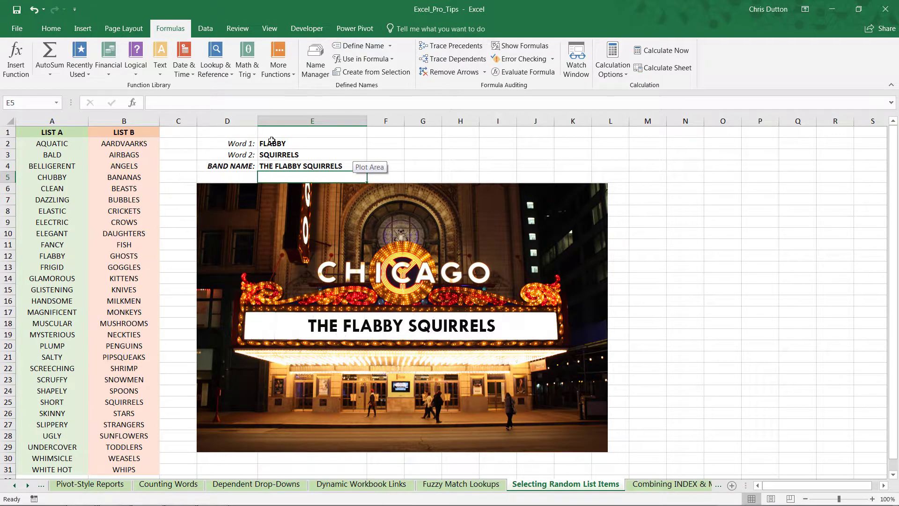
{"action": "left_click", "coordinate": [277, 144]}
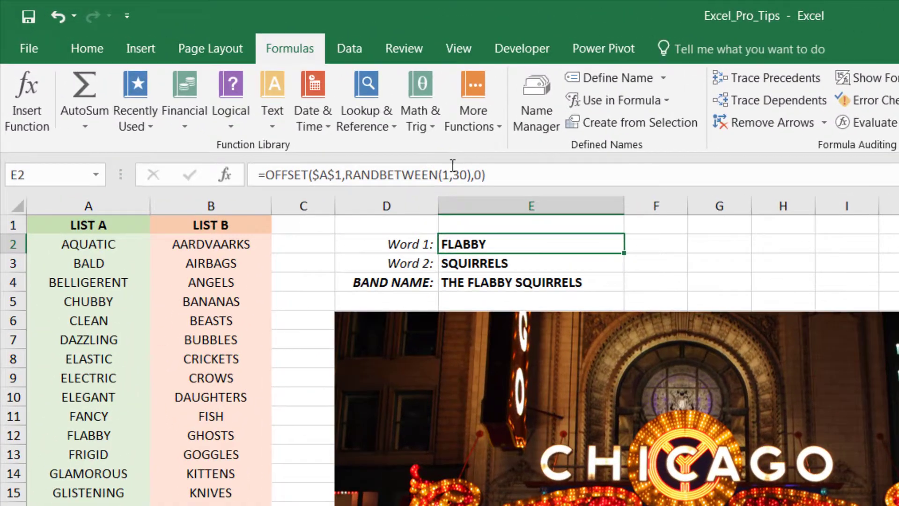
Step: Replace the 30 in E2's formula with COUNTA($A:$A)-1 to match LIST A's length
{"action": "left_click", "coordinate": [466, 175]}
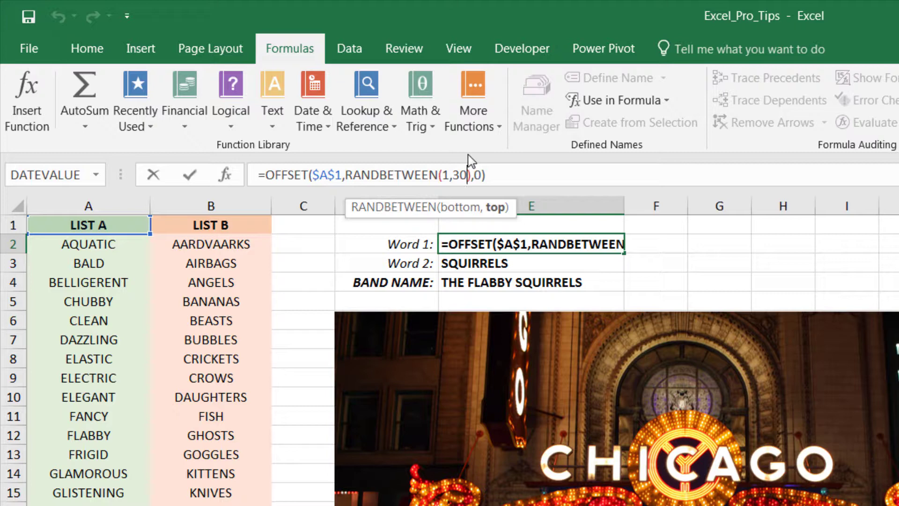
{"action": "key", "text": "BackSpace"}
{"action": "key", "text": "BackSpace"}
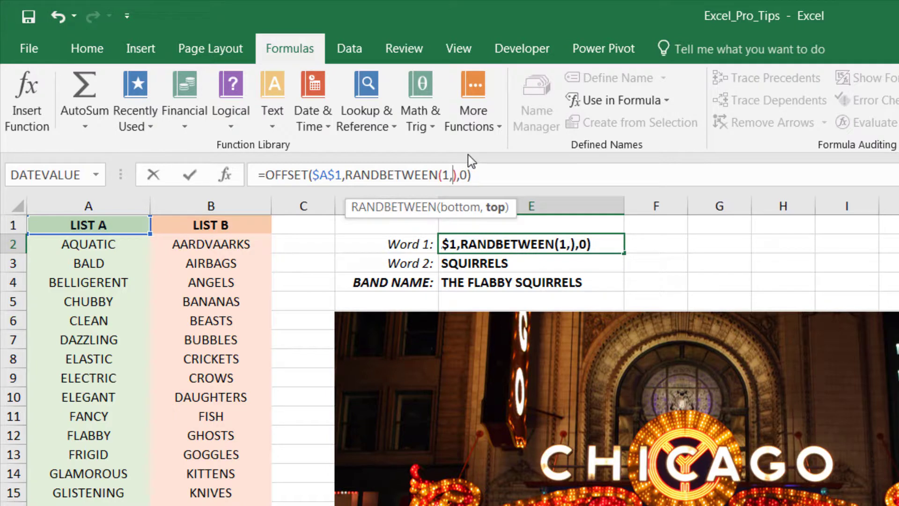
{"action": "type", "text": "COUNTA"}
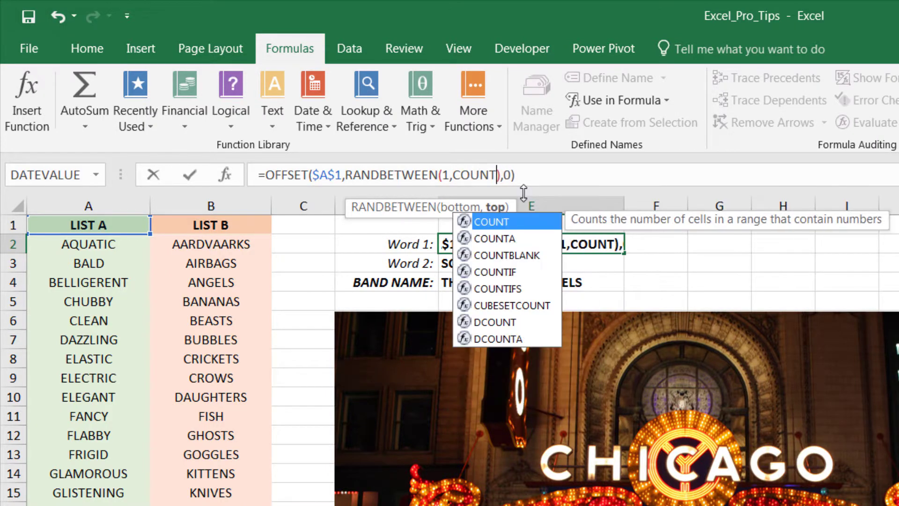
{"action": "type", "text": "("}
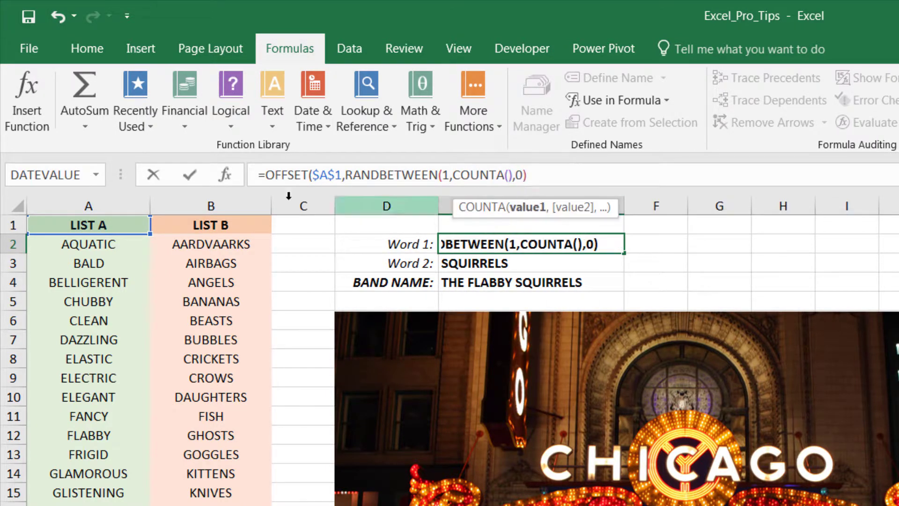
{"action": "left_click", "coordinate": [99, 201]}
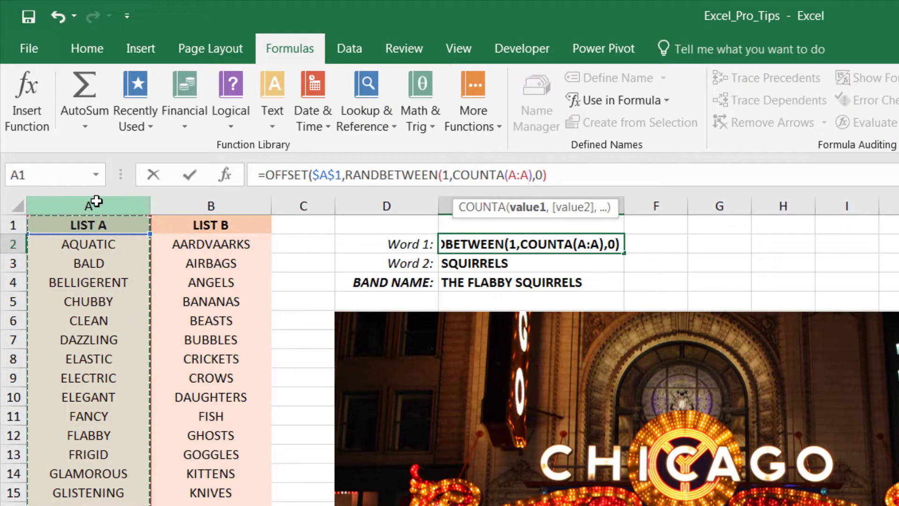
{"action": "key", "text": "F4"}
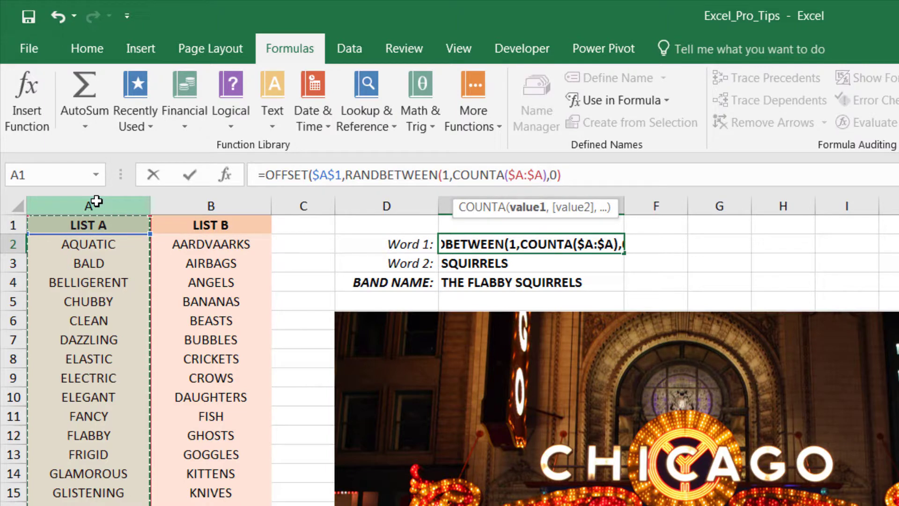
{"action": "type", "text": ")"}
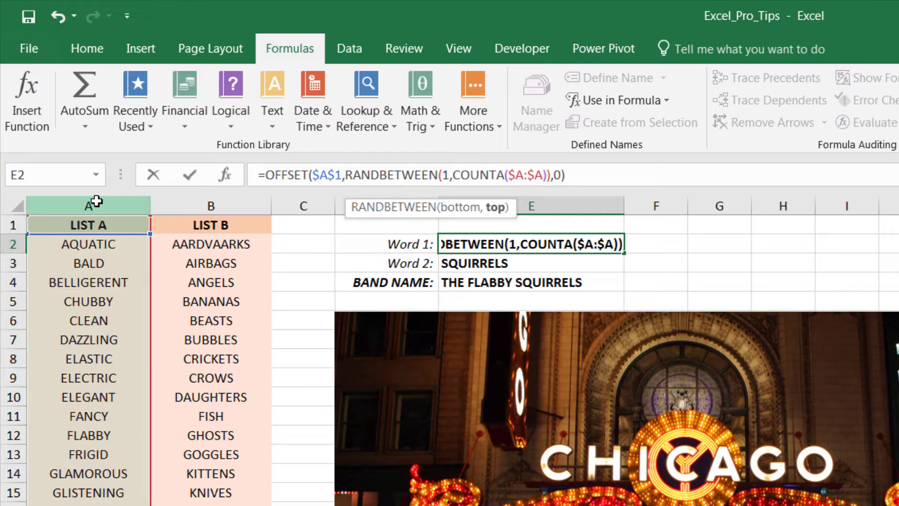
{"action": "type", "text": "-1"}
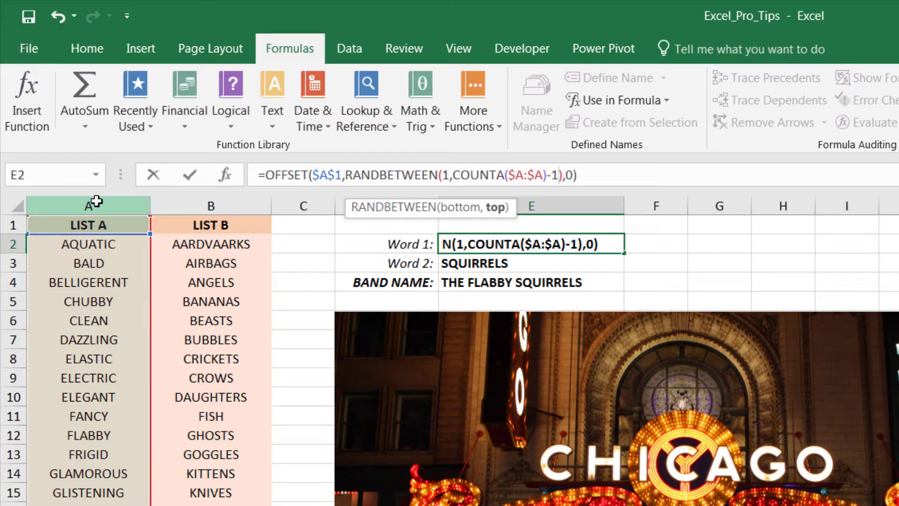
{"action": "key", "text": "Return"}
{"action": "key", "text": "Up"}
Step: Copy E2's formula to E3, changing $A$1 to $B$1 and COUNTA($A:$A) to COUNTA($B:$B)
{"action": "key", "text": "ctrl+c"}
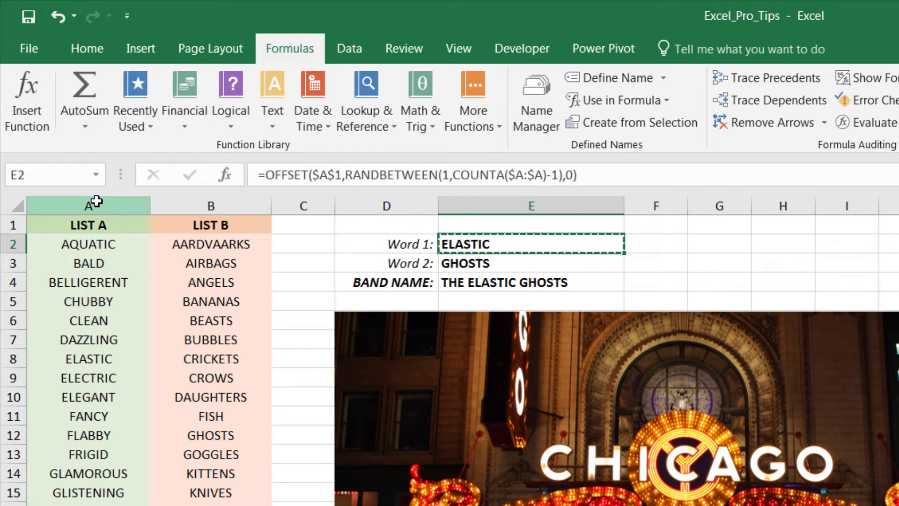
{"action": "key", "text": "Down"}
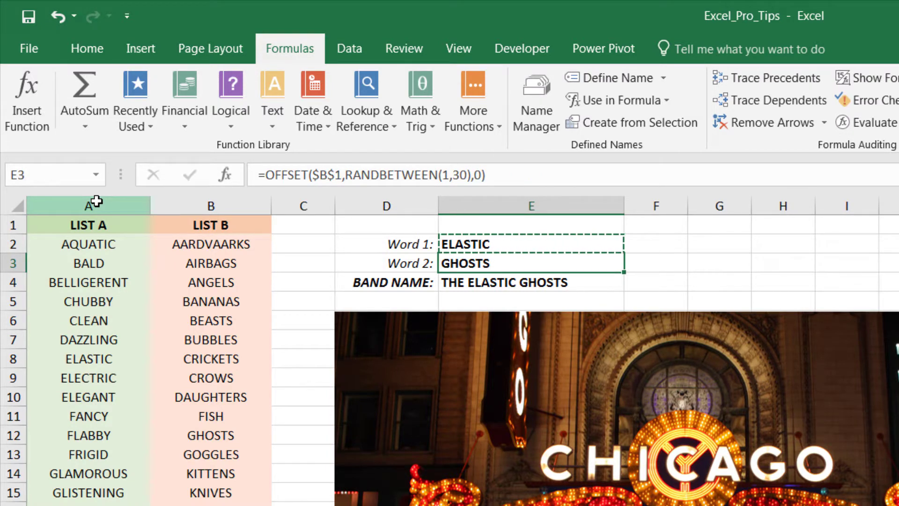
{"action": "key", "text": "ctrl+v"}
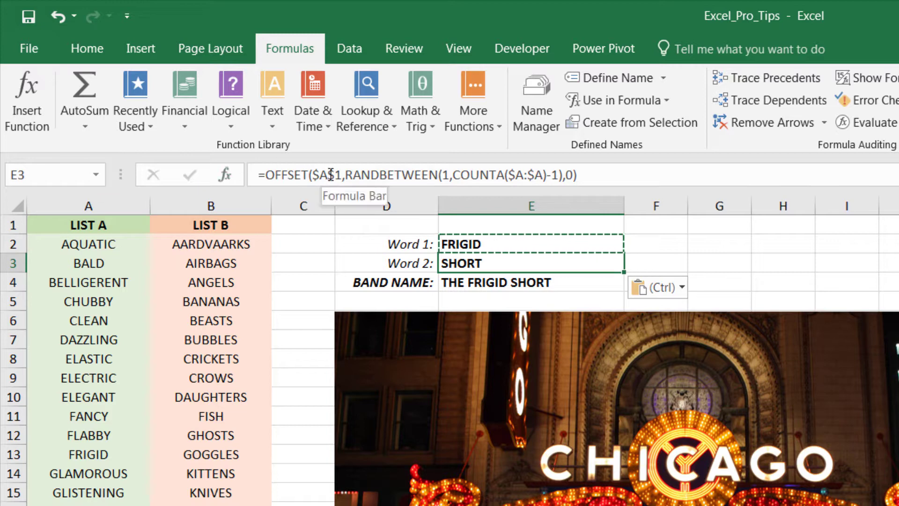
{"action": "left_click", "coordinate": [327, 172]}
{"action": "key", "text": "BackSpace"}
{"action": "type", "text": "B"}
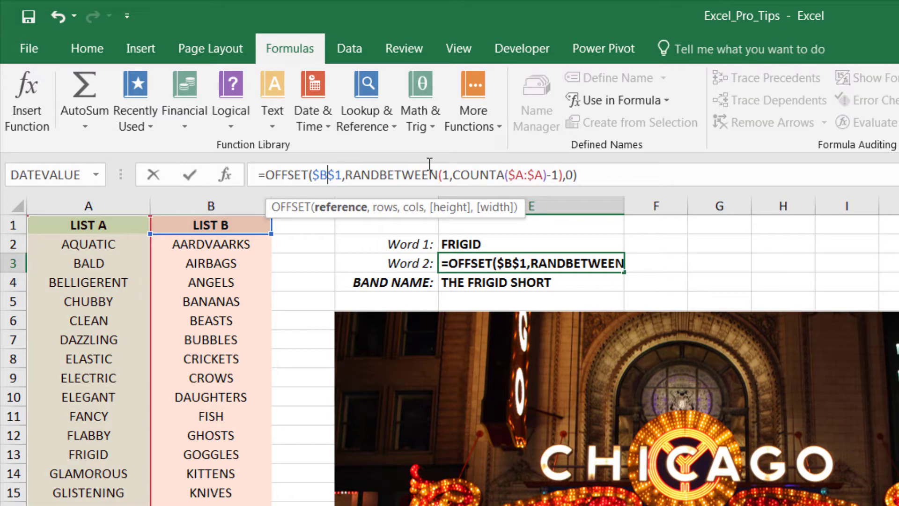
{"action": "left_click", "coordinate": [524, 175]}
{"action": "key", "text": "BackSpace"}
{"action": "type", "text": "B"}
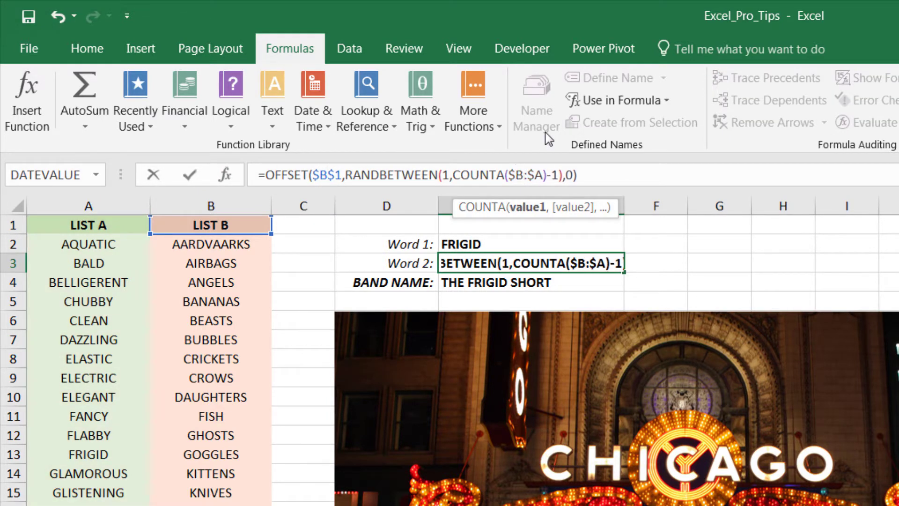
{"action": "key", "text": "Right"}
{"action": "key", "text": "Right"}
{"action": "key", "text": "Right"}
{"action": "key", "text": "BackSpace"}
{"action": "type", "text": "B"}
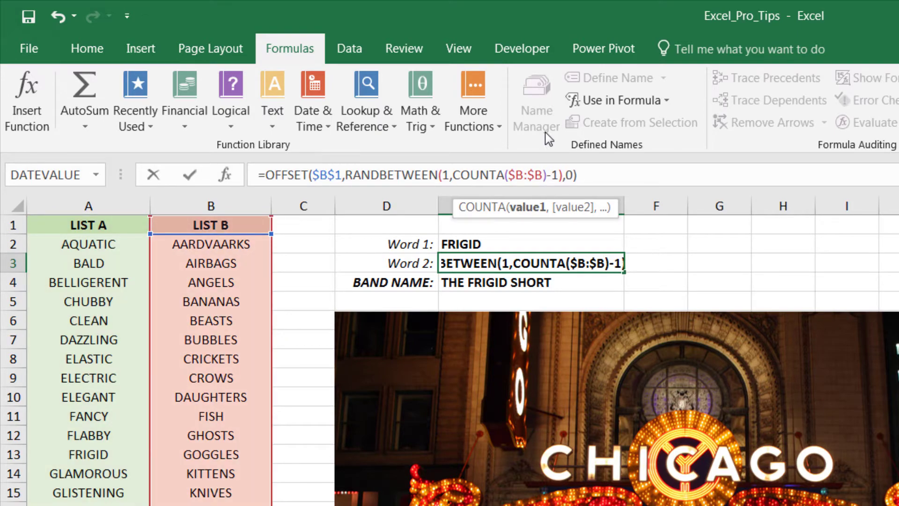
{"action": "key", "text": "Return"}
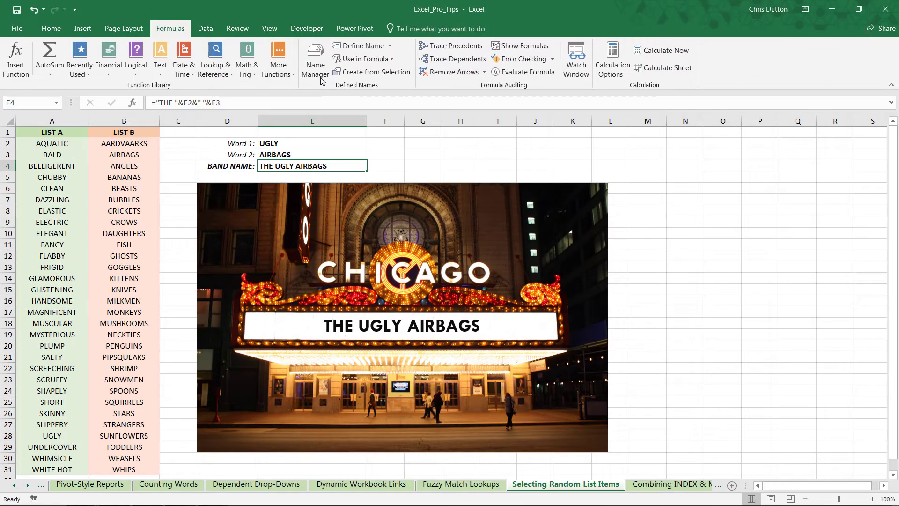
Step: Run Calculate Now three more times to generate new random band names
{"action": "left_click", "coordinate": [656, 53]}
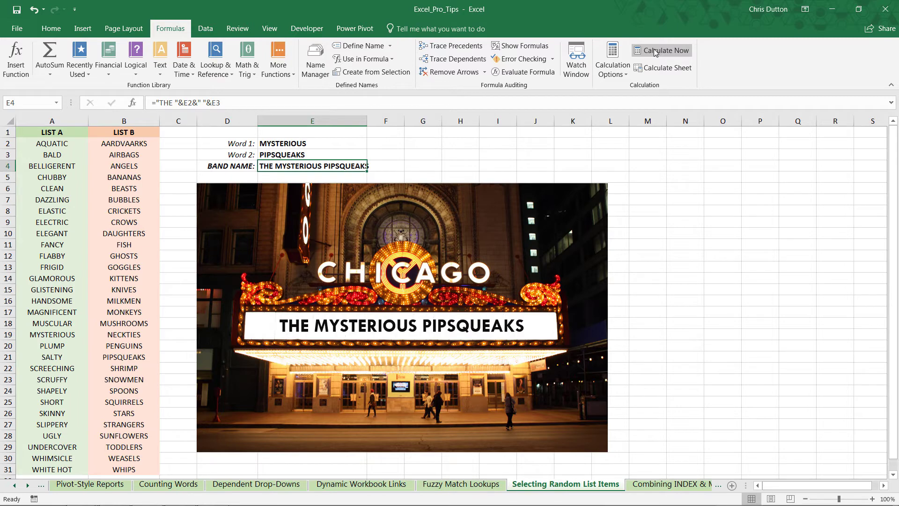
{"action": "left_click", "coordinate": [655, 53]}
{"action": "left_click", "coordinate": [655, 53]}
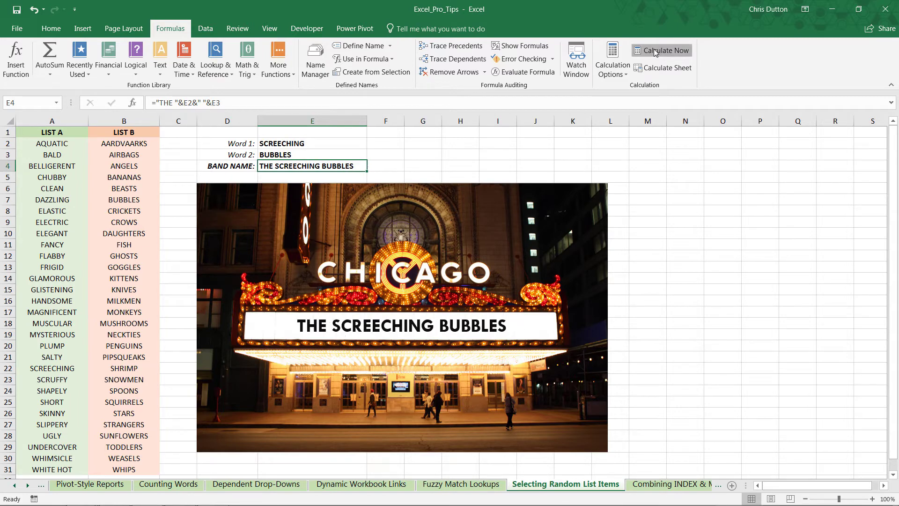